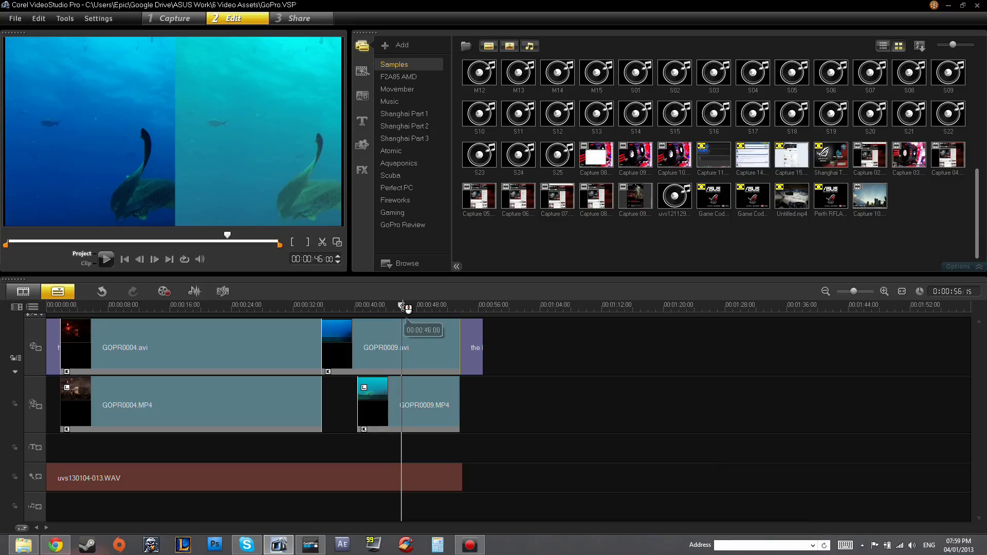
# - Scrub the current project's timeline to review the underwater clip's start near 00:00:44
pyautogui.moveTo(406, 309); pyautogui.dragTo(100, 293)
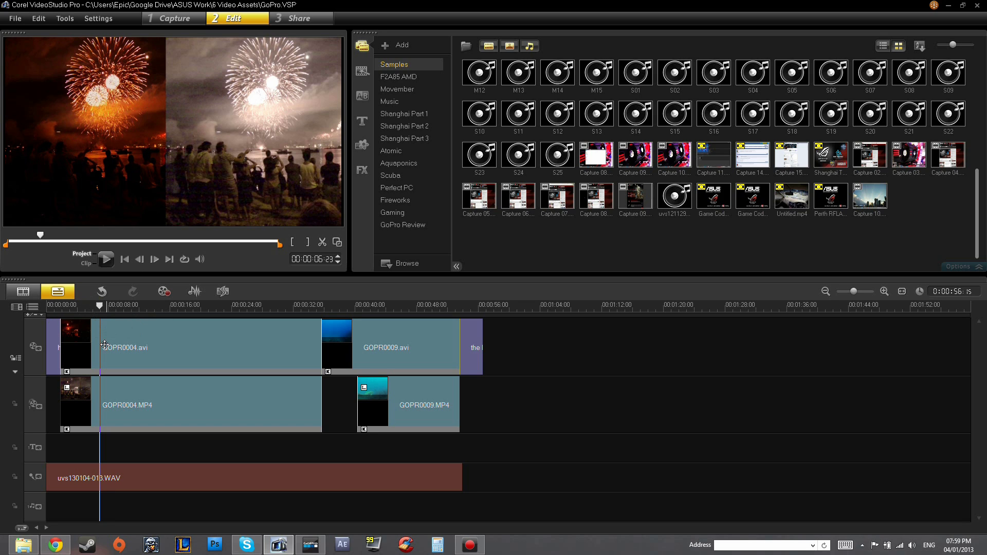
pyautogui.moveTo(99, 306); pyautogui.dragTo(95, 308)
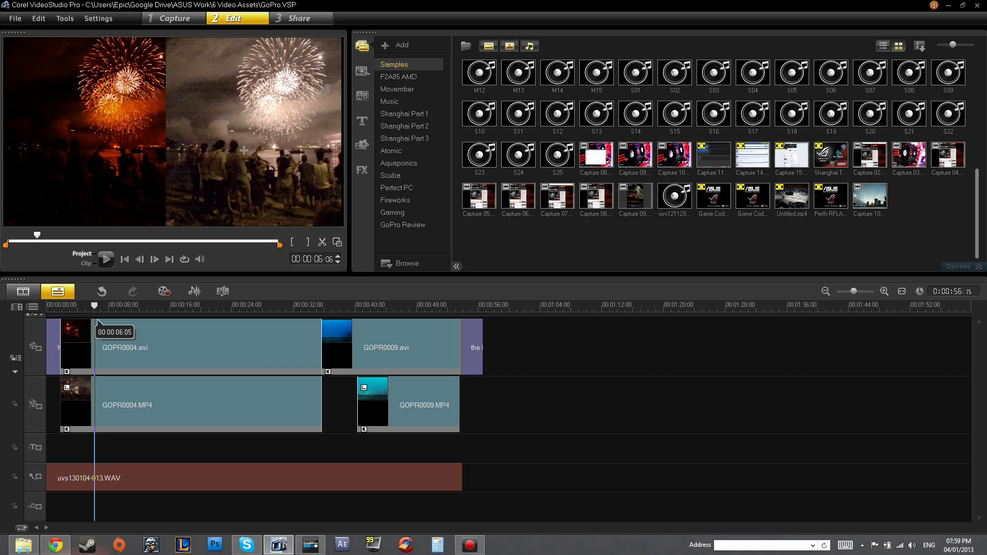
pyautogui.click(393, 307)
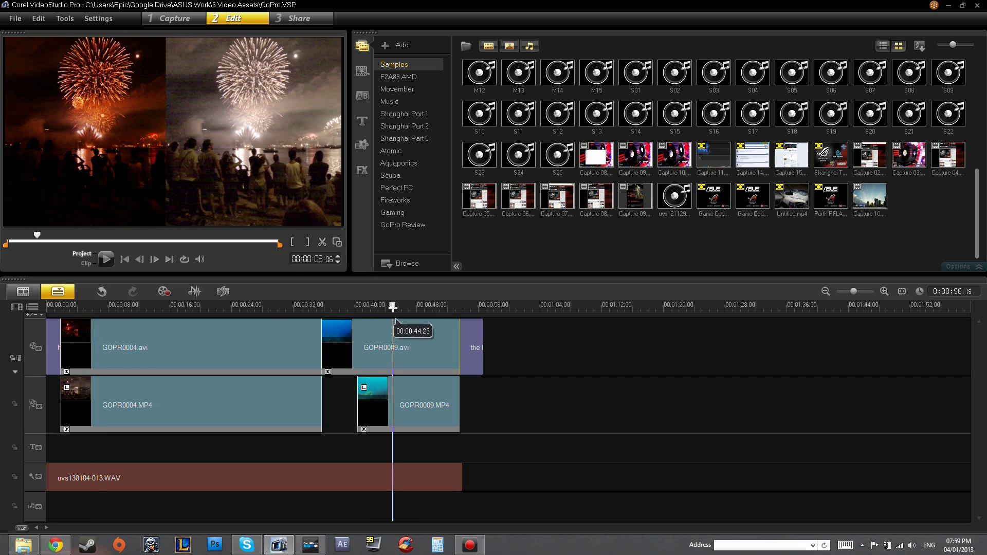
pyautogui.moveTo(393, 307)
pyautogui.mouseDown()
pyautogui.moveTo(411, 307)
pyautogui.moveTo(397, 307)
pyautogui.mouseUp()
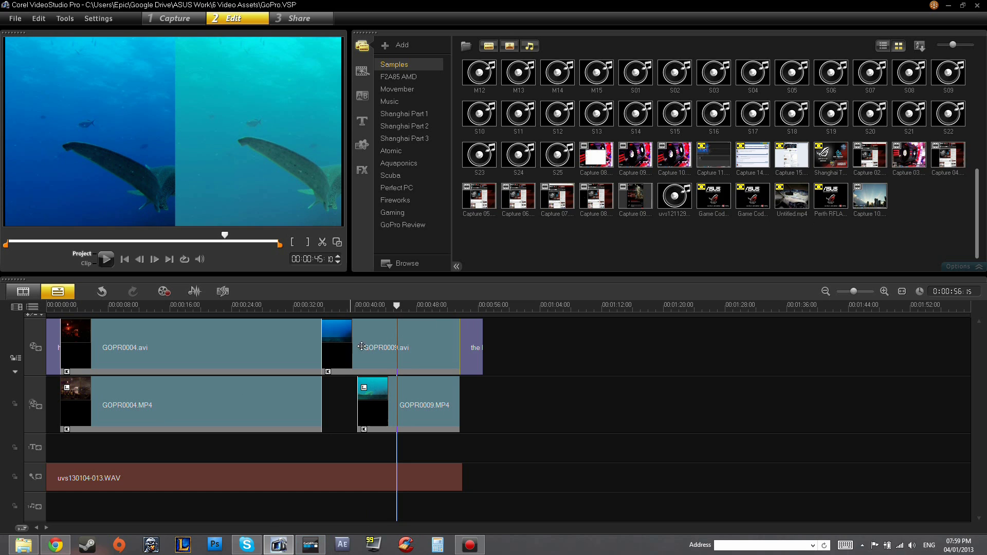
# - Switch to GoPro CineForm Studio and import GOPR0009.MP4 for Import & Convert
pyautogui.rightClick(311, 546)
pyautogui.click(311, 547)
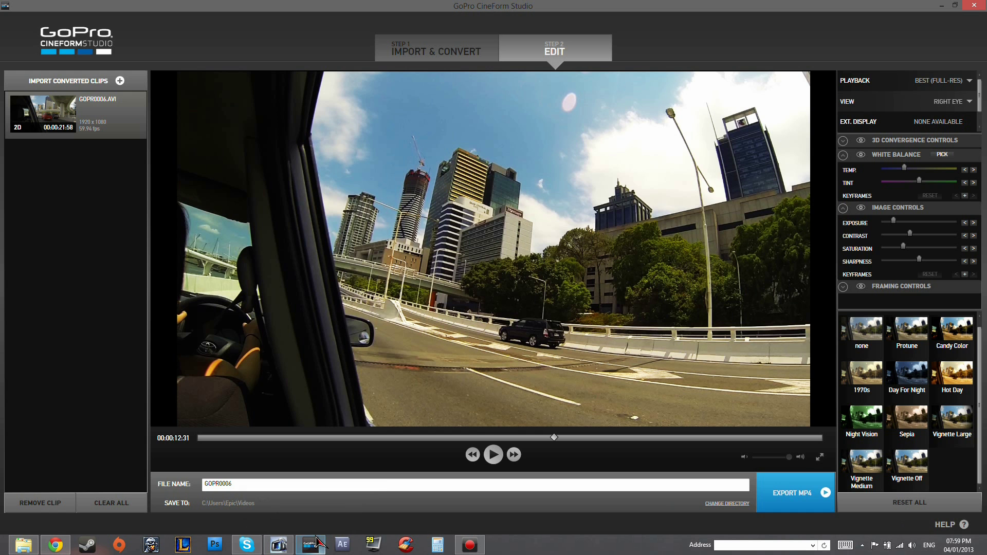
pyautogui.click(315, 549)
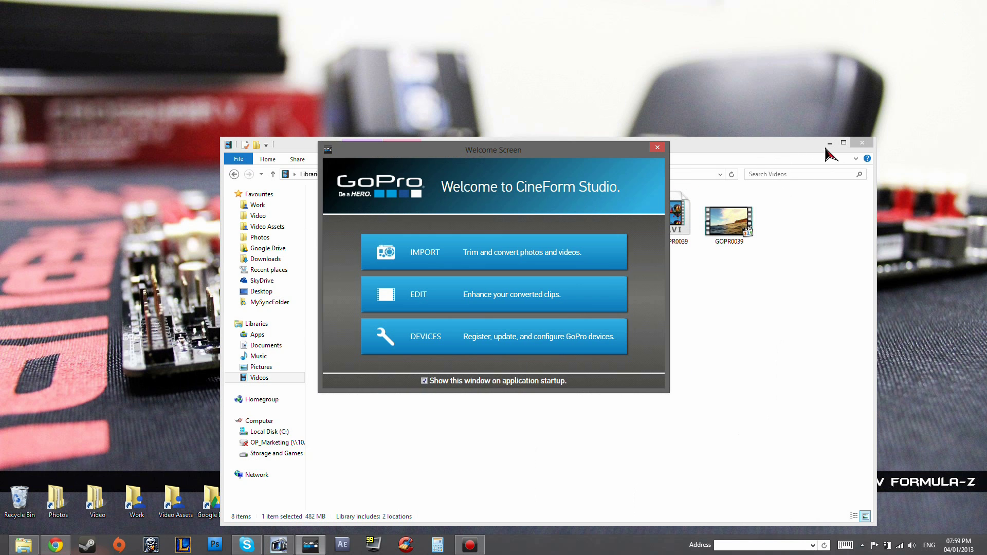
pyautogui.click(829, 143)
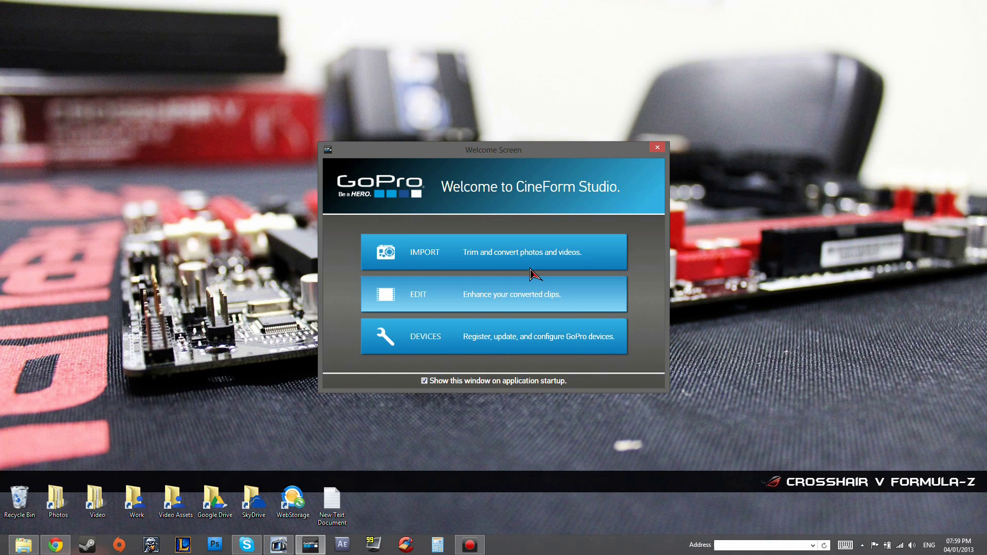
pyautogui.click(469, 257)
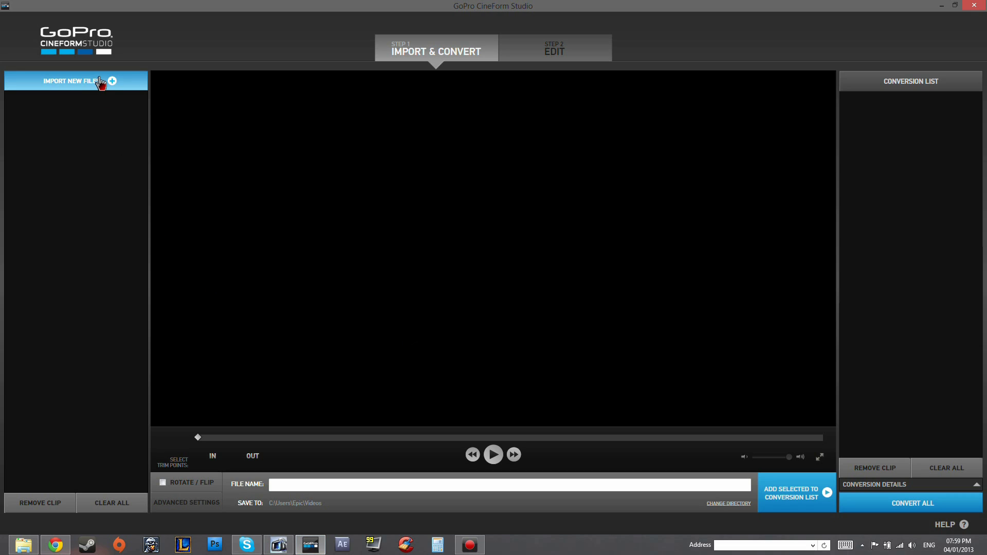
pyautogui.click(84, 88)
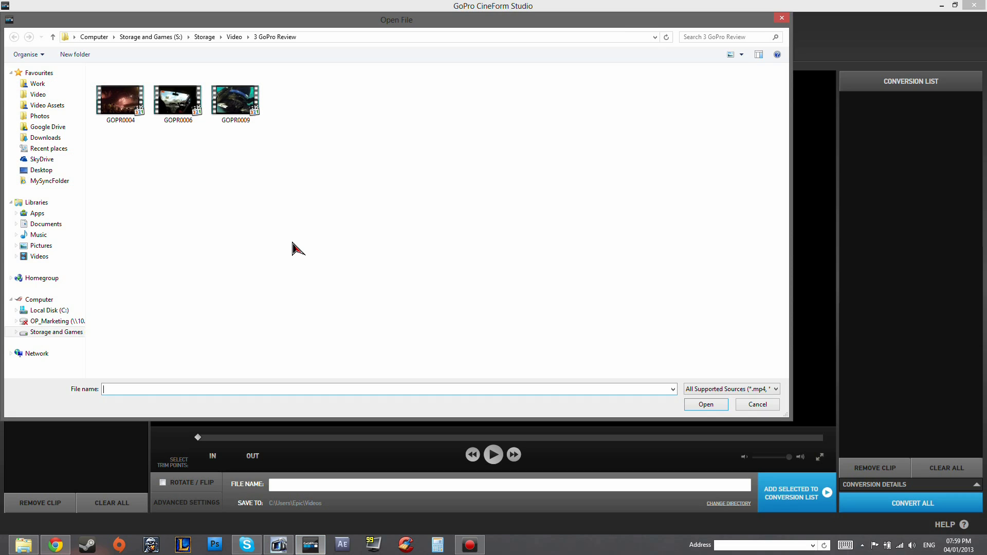
pyautogui.click(249, 106)
pyautogui.doubleClick(245, 100)
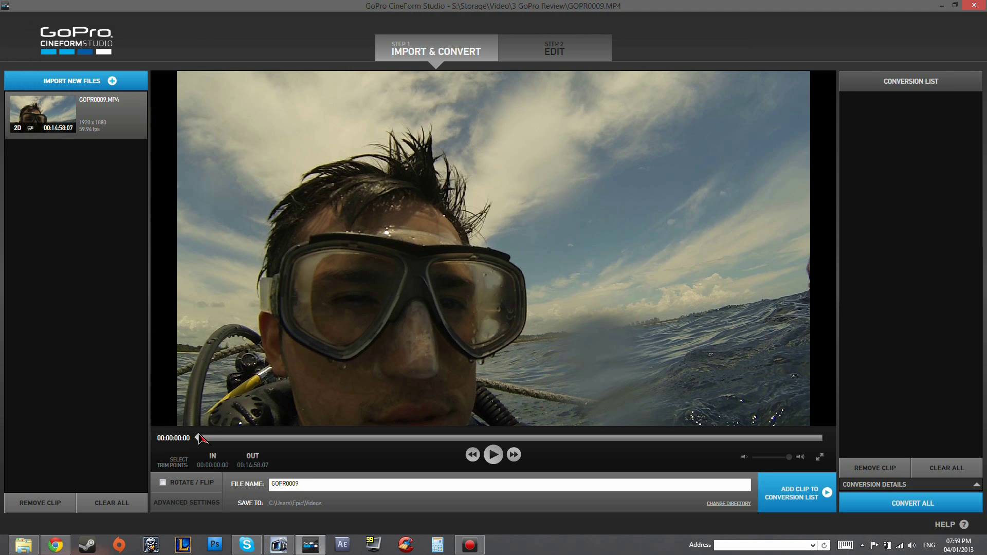
# - Play and scrub GOPR0009 past the five-minute mark to where the leopard shark enters, about 00:08:49
pyautogui.moveTo(204, 441); pyautogui.dragTo(314, 445)
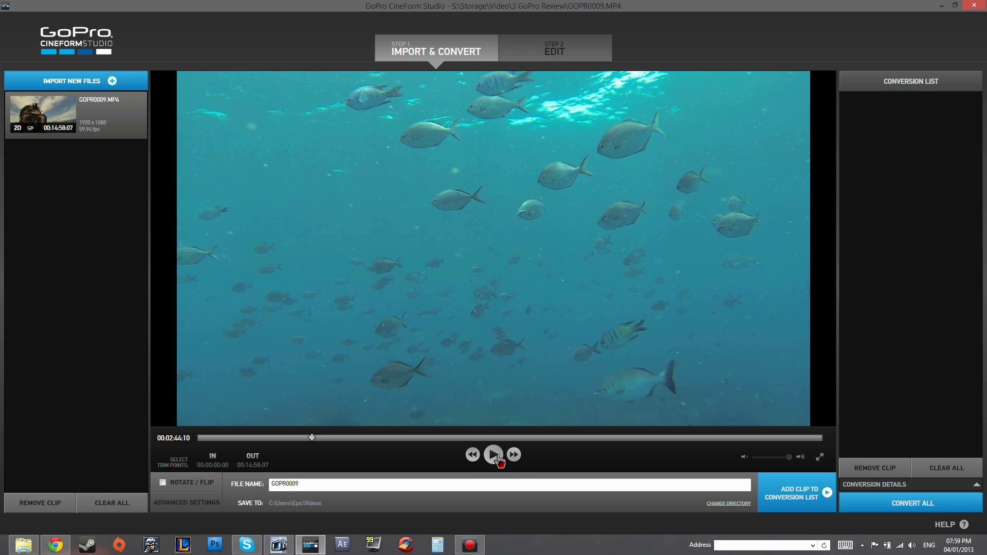
pyautogui.click(493, 454)
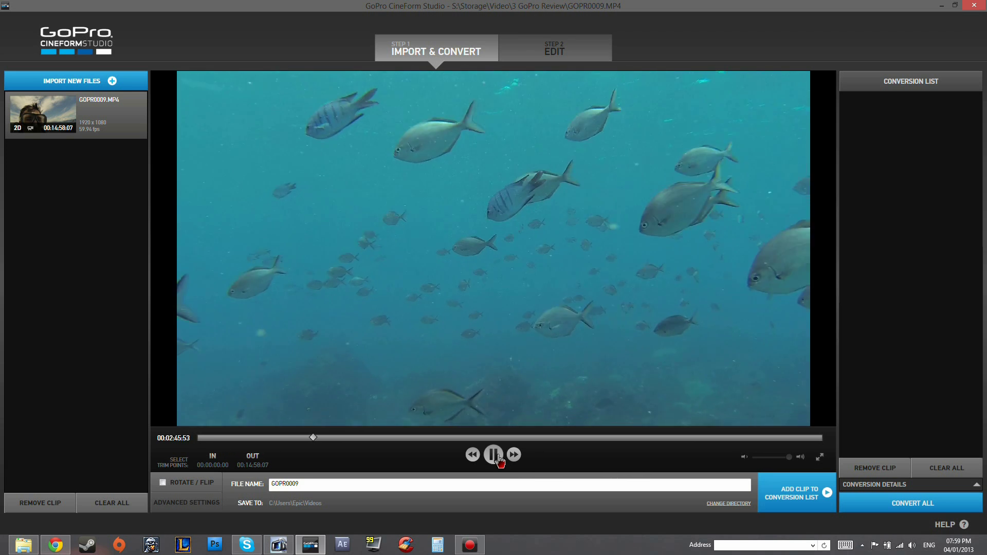
pyautogui.click(497, 457)
pyautogui.moveTo(315, 438); pyautogui.dragTo(348, 446)
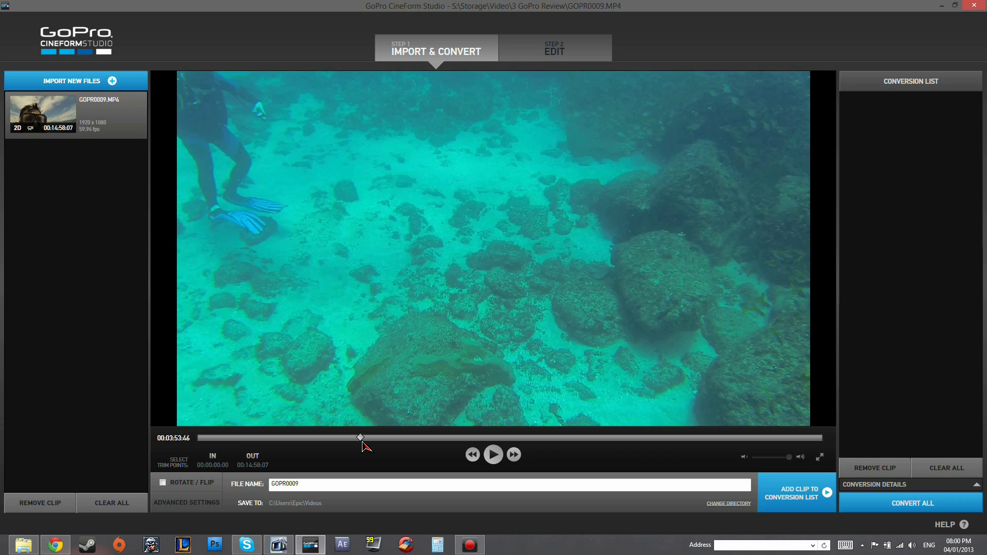
pyautogui.moveTo(363, 444); pyautogui.dragTo(371, 446)
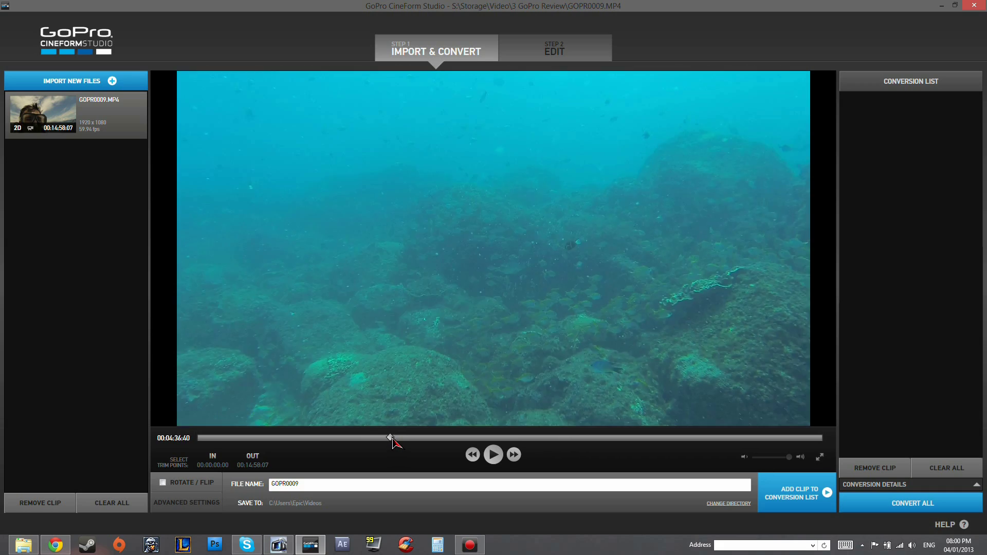
pyautogui.moveTo(399, 441); pyautogui.dragTo(574, 440)
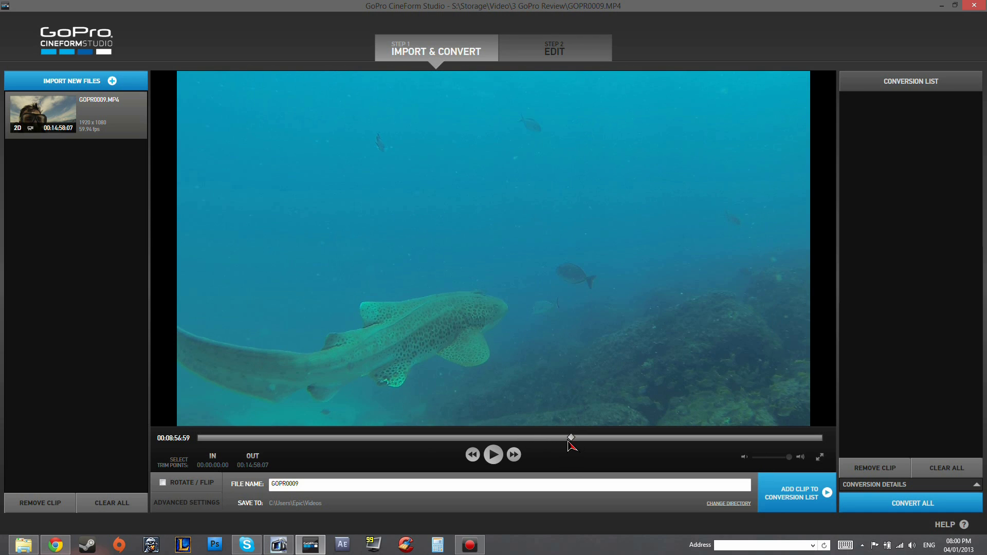
pyautogui.moveTo(572, 441); pyautogui.dragTo(567, 440)
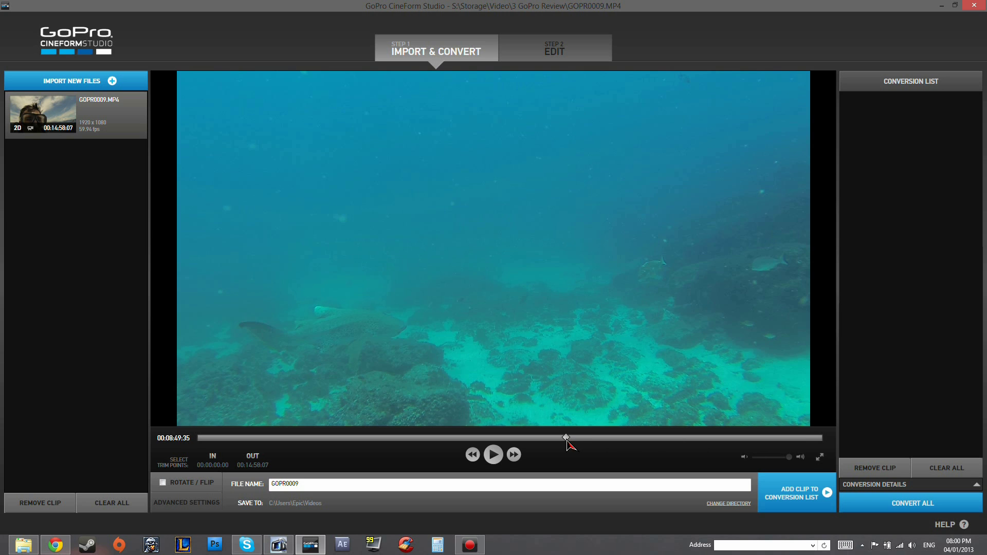
# - Set GOPR0009's trim IN point at 00:08:49:35 and OUT point at 00:09:15:28
pyautogui.click(213, 456)
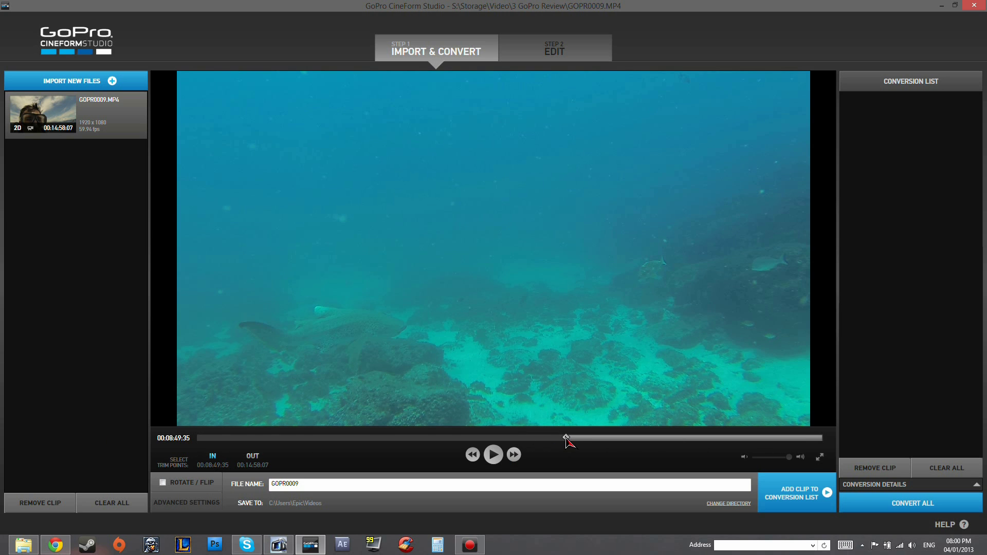
pyautogui.moveTo(568, 440); pyautogui.dragTo(587, 441)
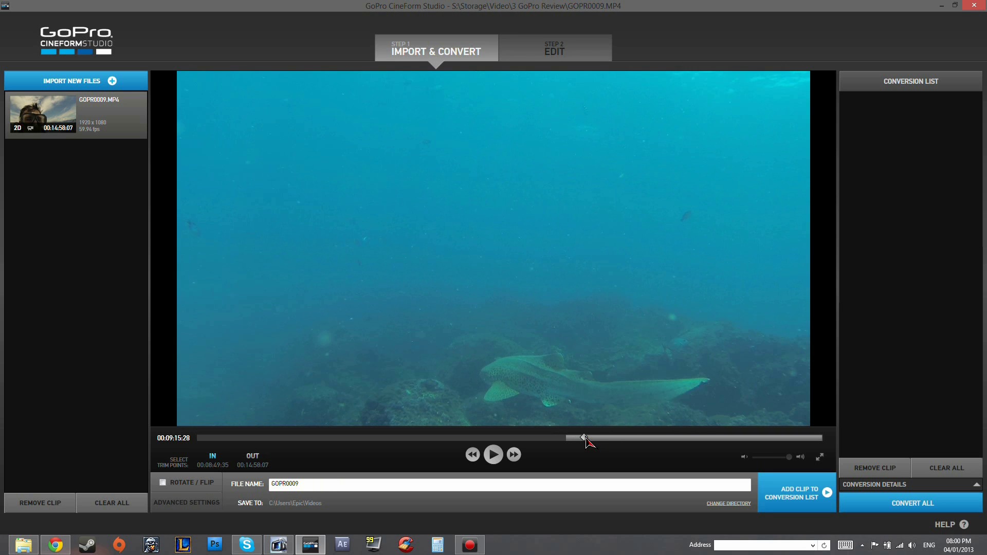
pyautogui.click(254, 456)
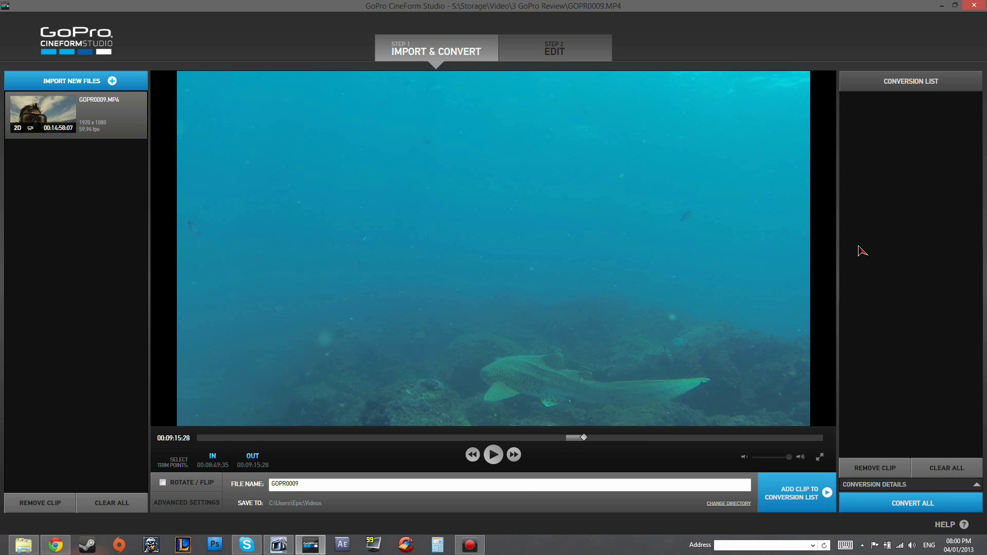
# - Queue the trimmed shark clip, select it, and convert it to GOPR0009.AVI
pyautogui.click(817, 491)
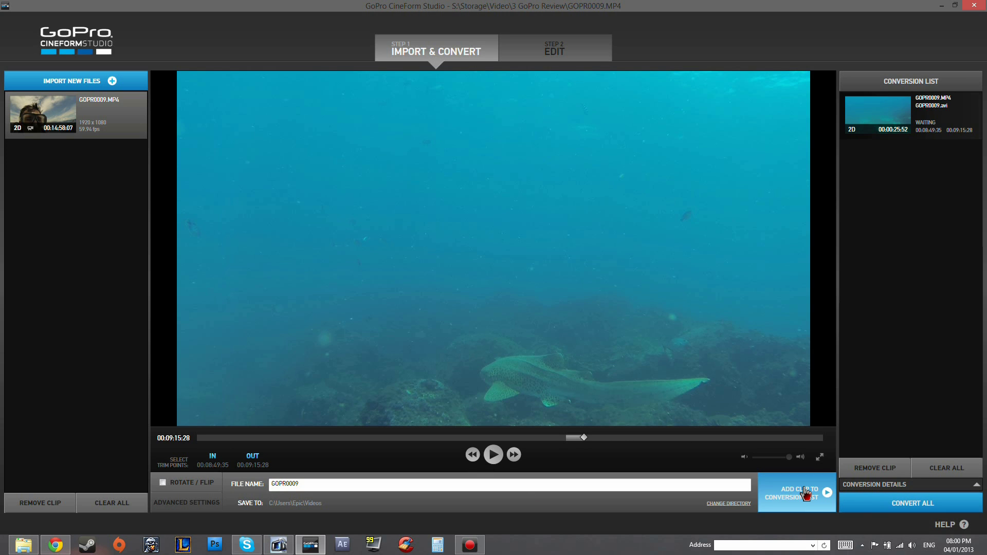
pyautogui.click(894, 126)
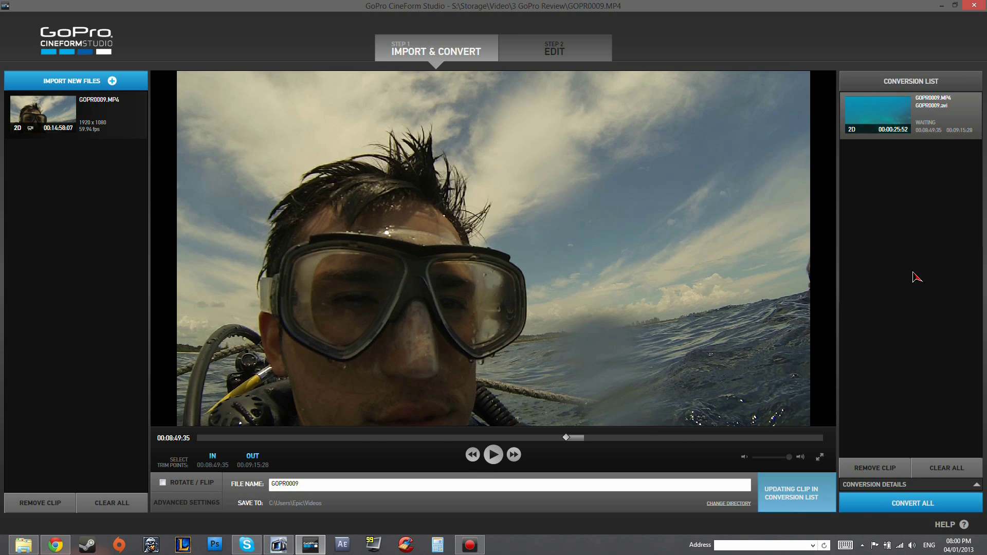
pyautogui.click(883, 504)
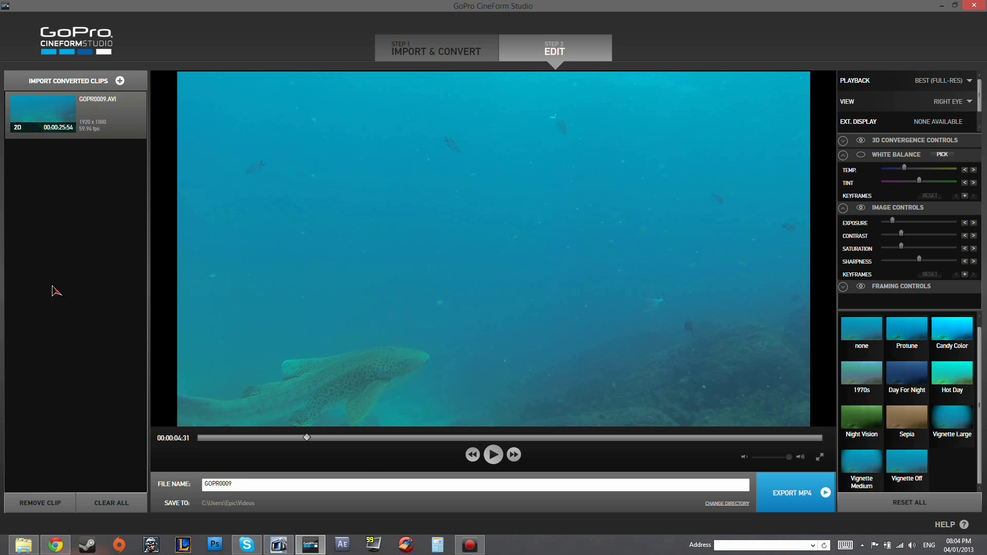
# - Preview the Protune, Sepia, 1970s, Day For Night and Night Vision looks on the shark clip
pyautogui.click(906, 330)
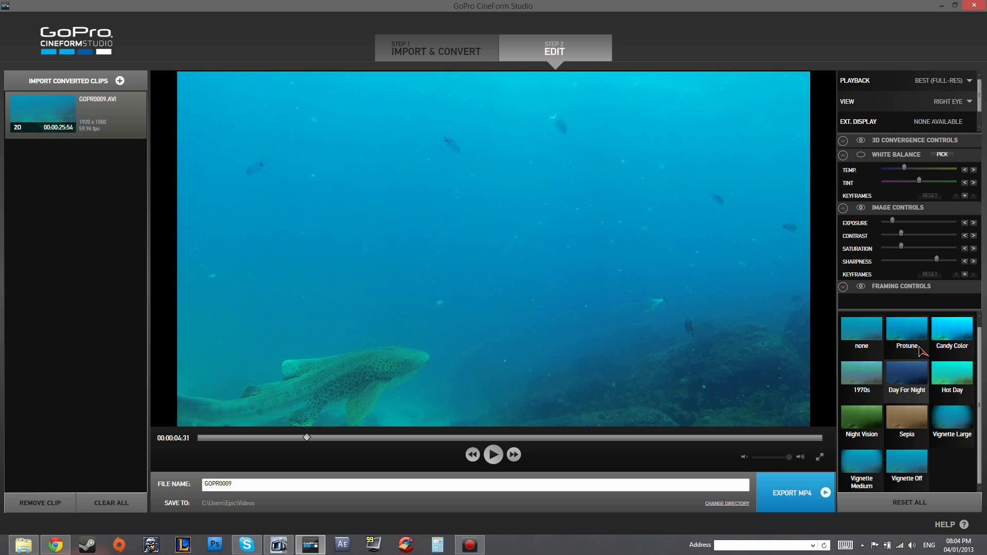
pyautogui.click(897, 421)
pyautogui.click(907, 332)
pyautogui.click(860, 373)
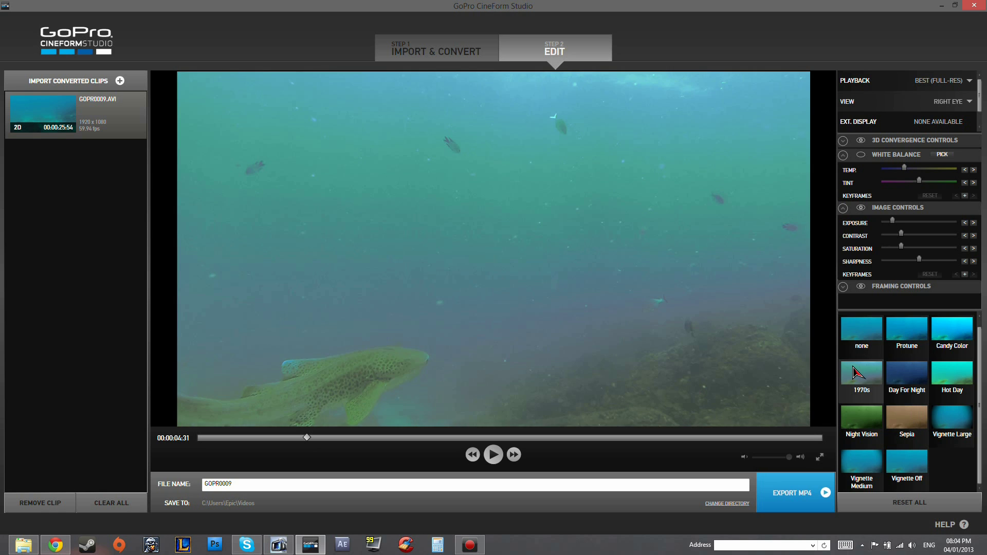
pyautogui.click(886, 380)
pyautogui.click(863, 374)
pyautogui.click(863, 418)
pyautogui.click(907, 418)
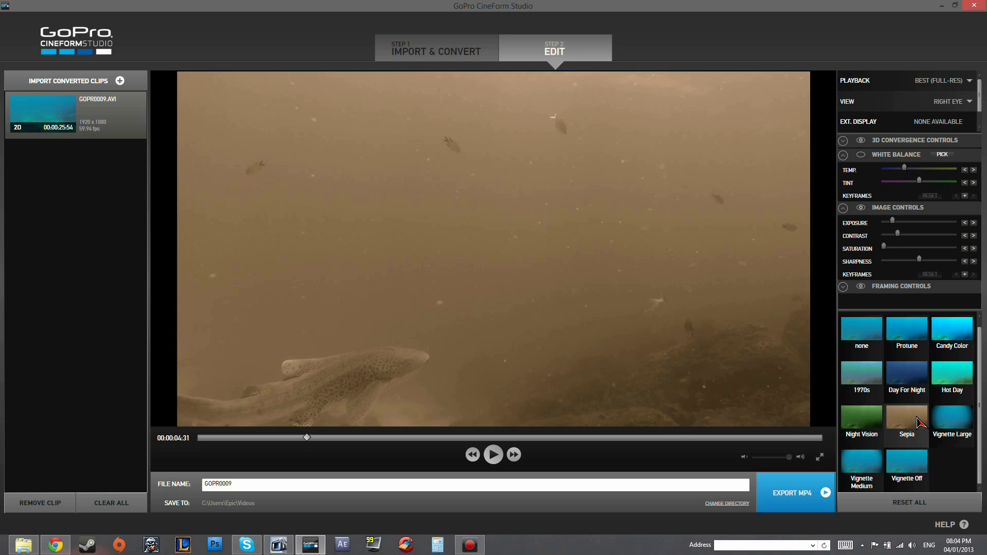
pyautogui.click(906, 374)
pyautogui.click(923, 344)
# - Try Candy Color, Hot Day and Vignette Large, then settle on Protune with Vignette Off
pyautogui.click(954, 349)
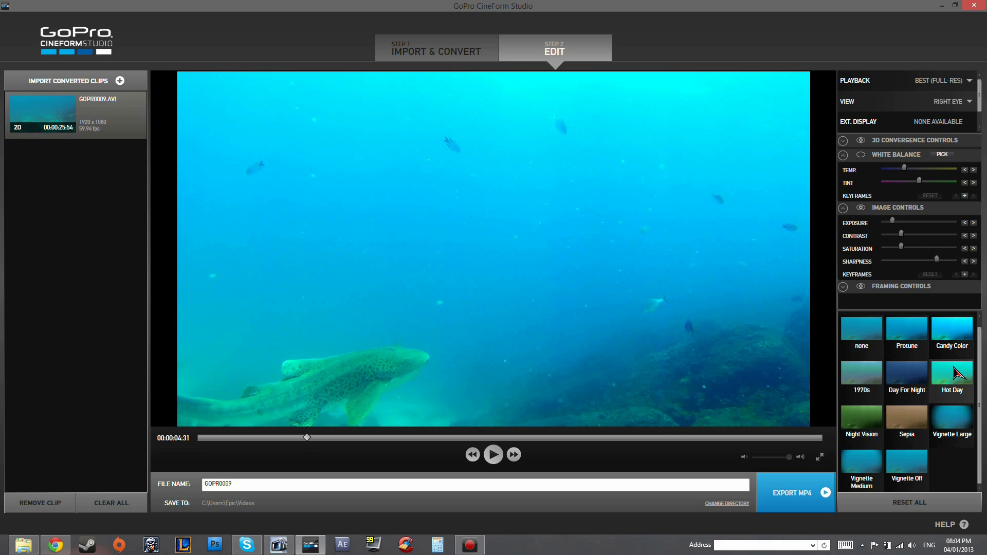
pyautogui.click(959, 376)
pyautogui.click(961, 426)
pyautogui.click(906, 378)
pyautogui.click(909, 347)
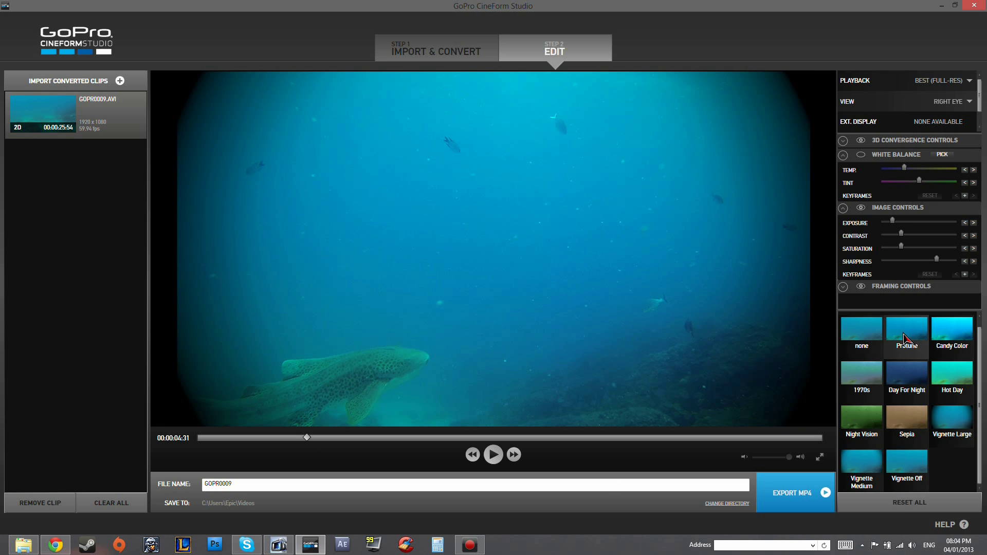
pyautogui.click(861, 335)
pyautogui.click(910, 329)
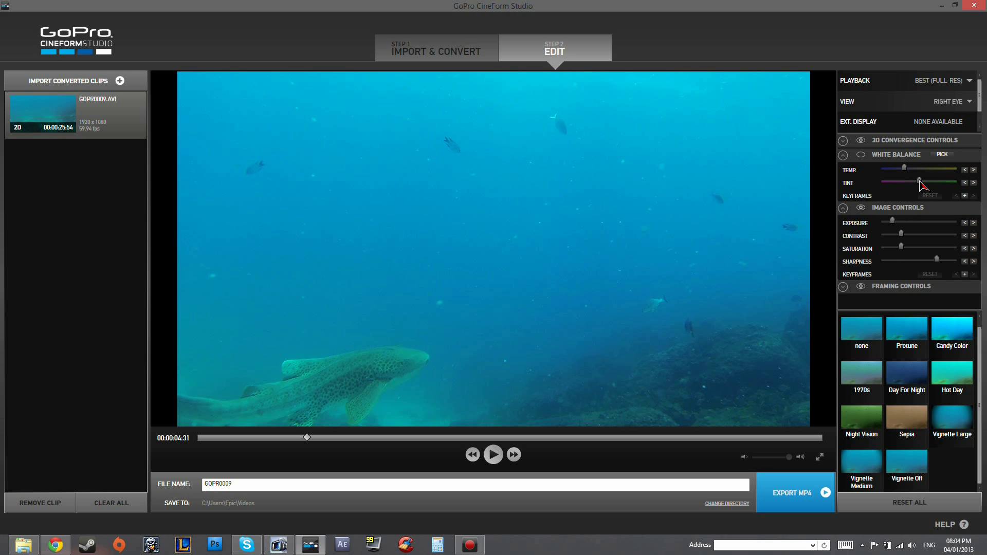
# - Lower tint slightly, raise saturation, adjust exposure, then scrub to 00:00:06:46 to check
pyautogui.moveTo(920, 181); pyautogui.dragTo(918, 180)
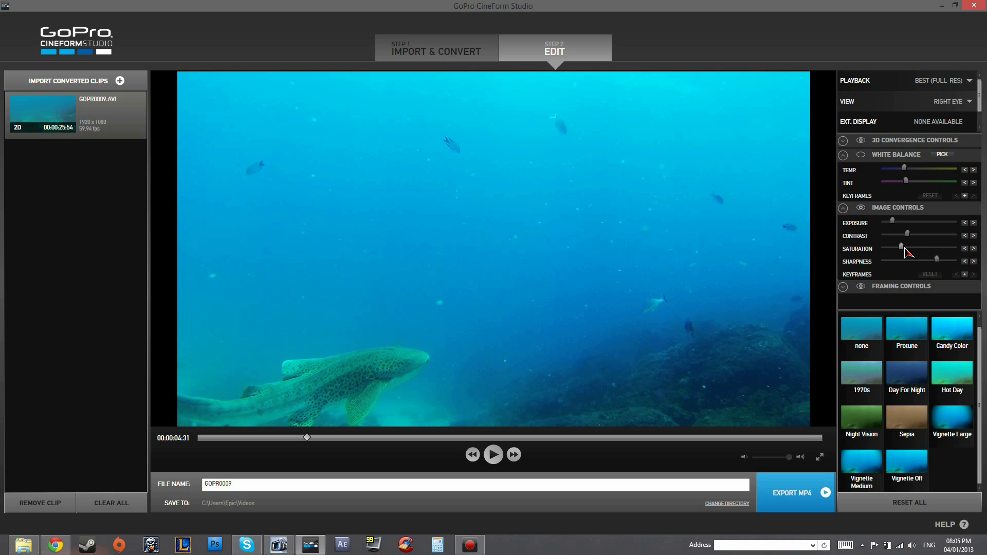
pyautogui.moveTo(903, 252); pyautogui.dragTo(905, 253)
pyautogui.moveTo(893, 222); pyautogui.dragTo(894, 222)
pyautogui.moveTo(307, 443); pyautogui.dragTo(741, 438)
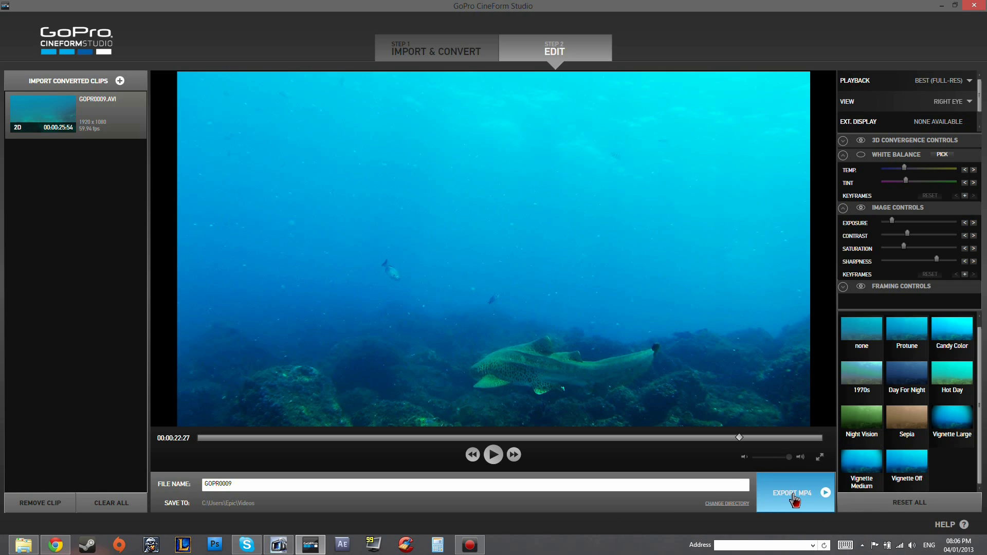
# - Export GOPR0009 as an MP4 to the Videos folder and let it reach 100%
pyautogui.click(777, 503)
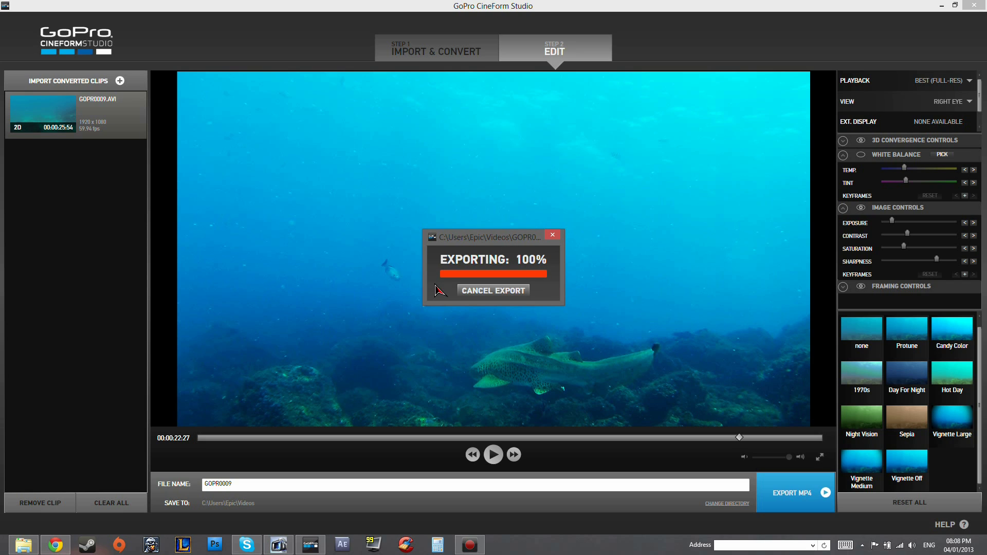
# - Open the Videos library in File Explorer and position its window to show both GOPR0009 files
pyautogui.rightClick(21, 542)
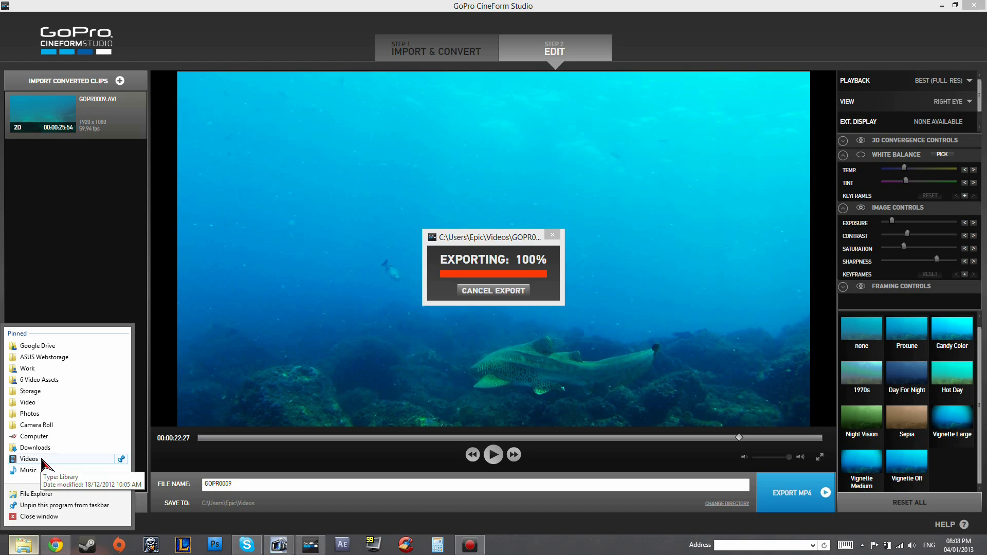
pyautogui.click(25, 461)
pyautogui.click(539, 350)
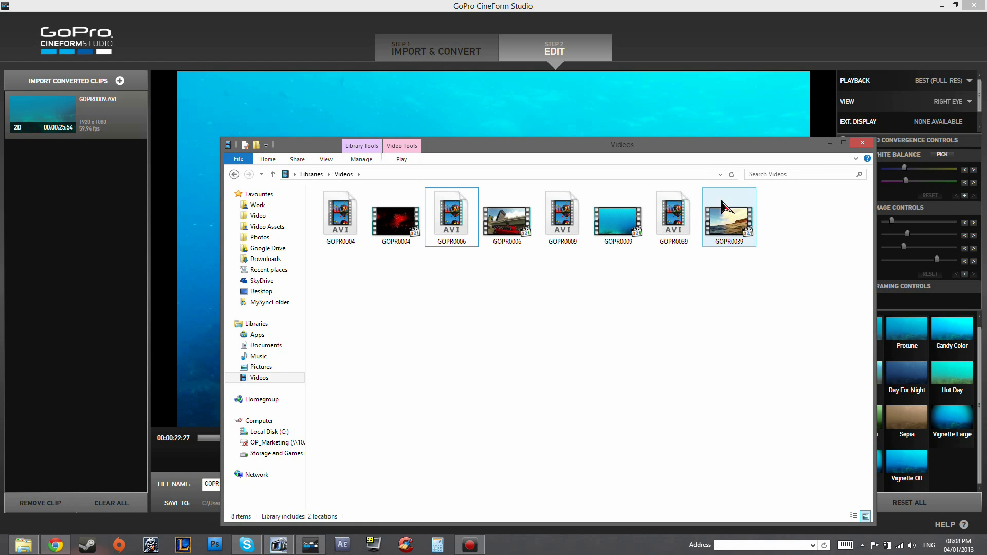
pyautogui.moveTo(694, 152); pyautogui.dragTo(675, 242)
pyautogui.click(606, 299)
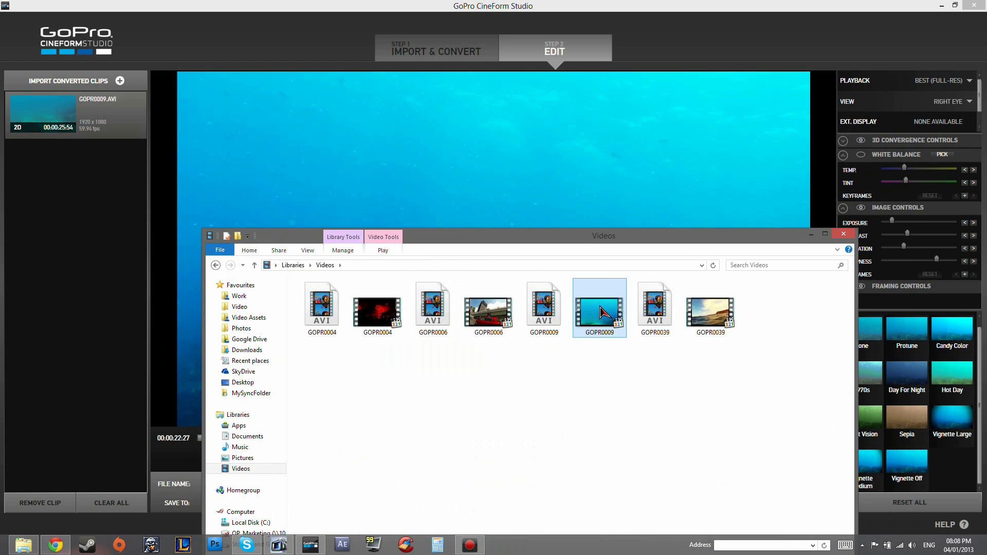
# - Check Properties of GOPR0009 AVI (325 MB) and GOPR0009 MP4 (33.5 MB) to compare sizes
pyautogui.rightClick(551, 317)
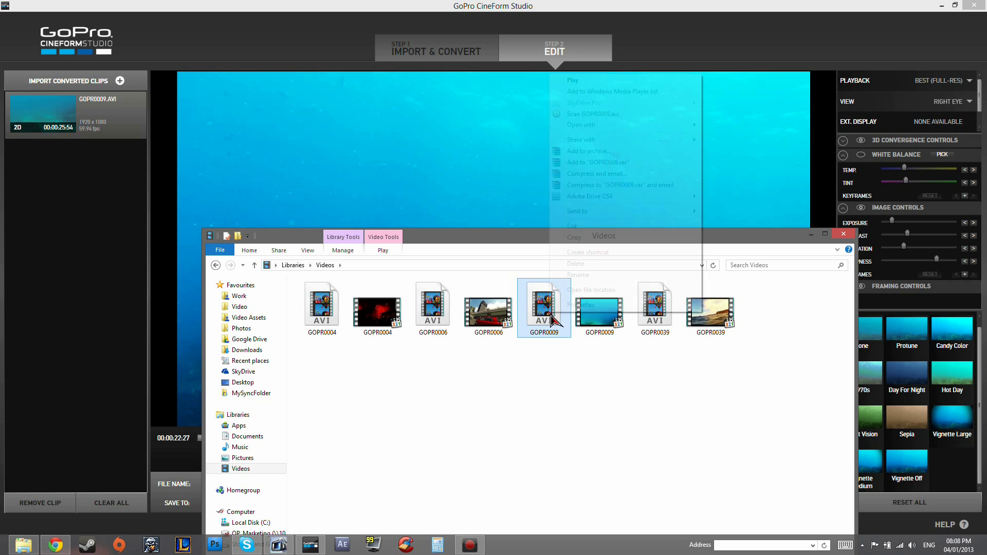
pyautogui.click(570, 308)
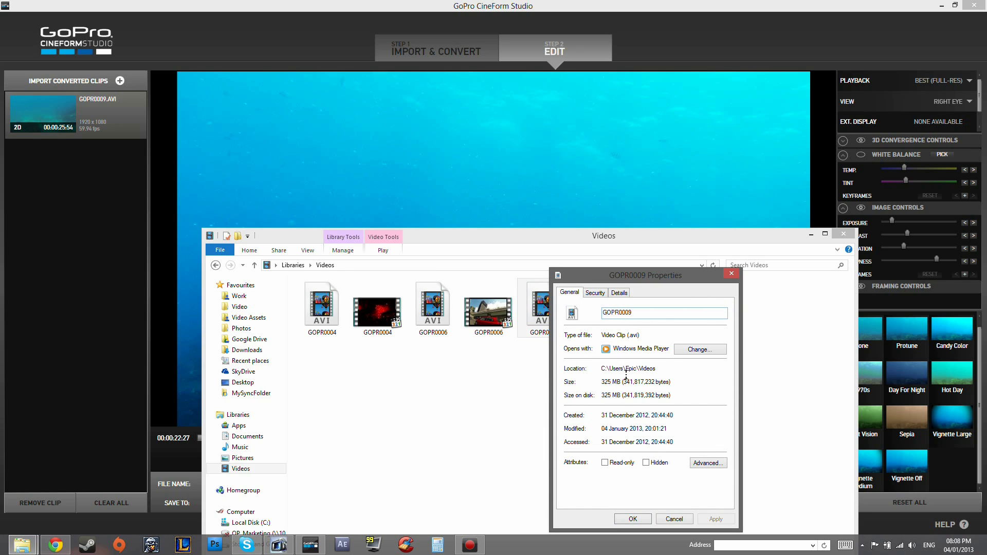
pyautogui.click(732, 276)
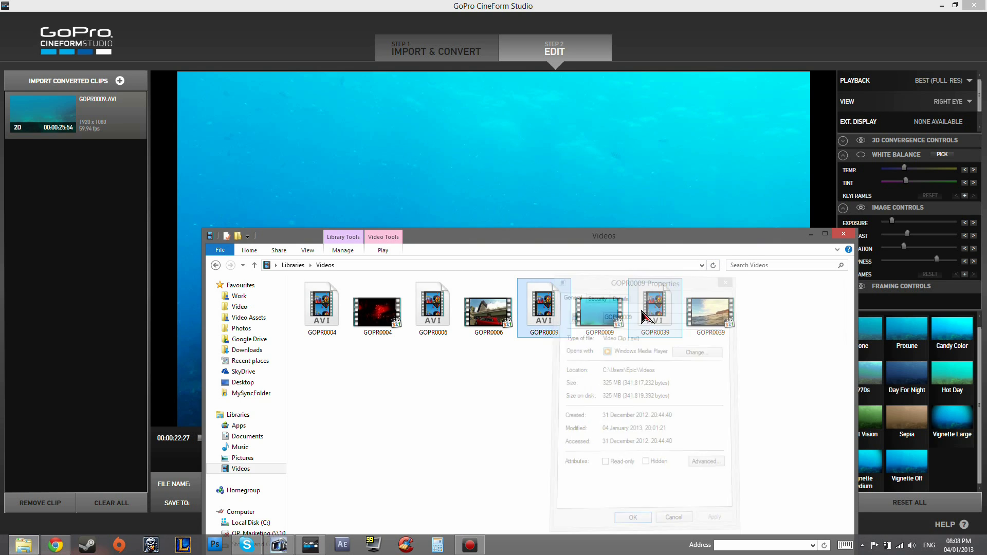
pyautogui.rightClick(610, 316)
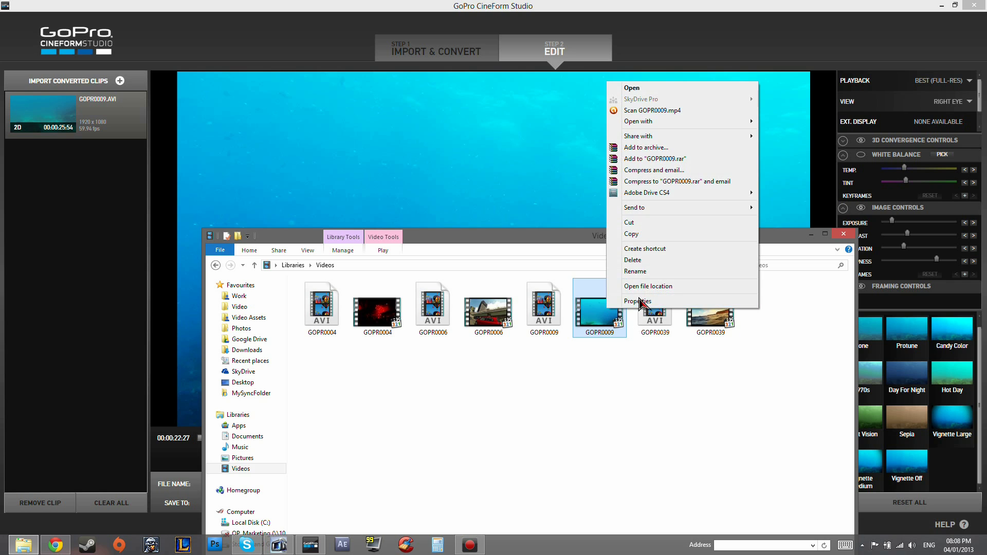
pyautogui.click(640, 302)
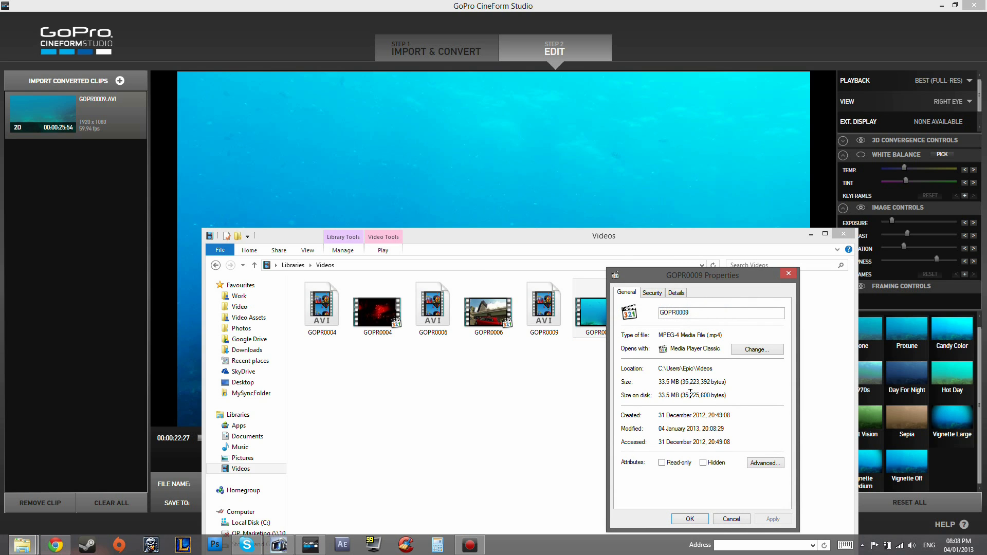
pyautogui.click(787, 275)
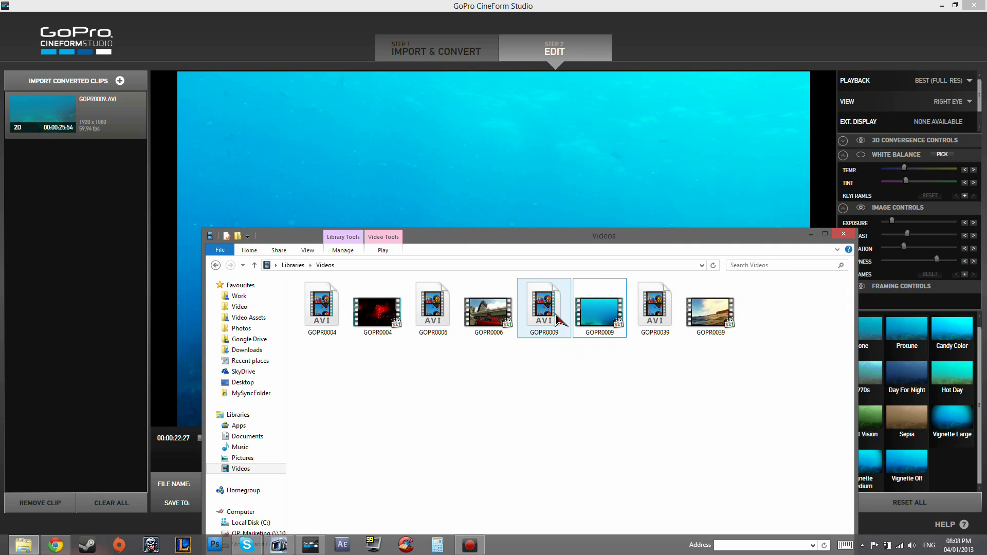
pyautogui.click(599, 308)
pyautogui.click(544, 309)
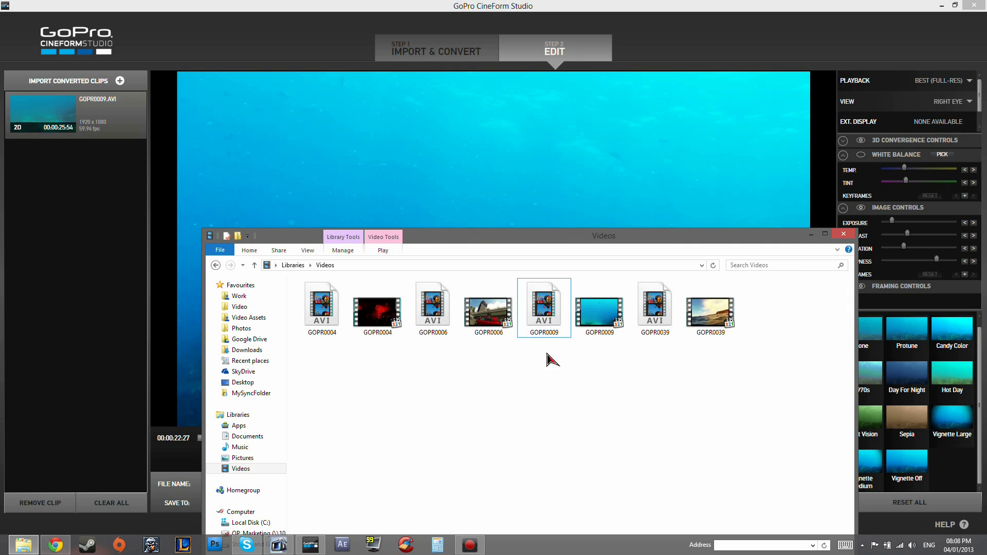
pyautogui.moveTo(281, 549)
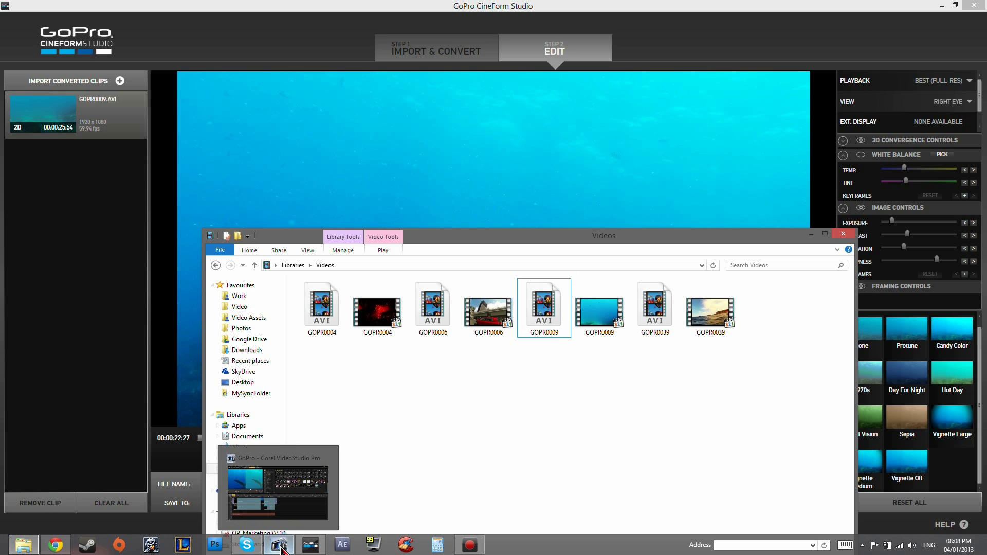